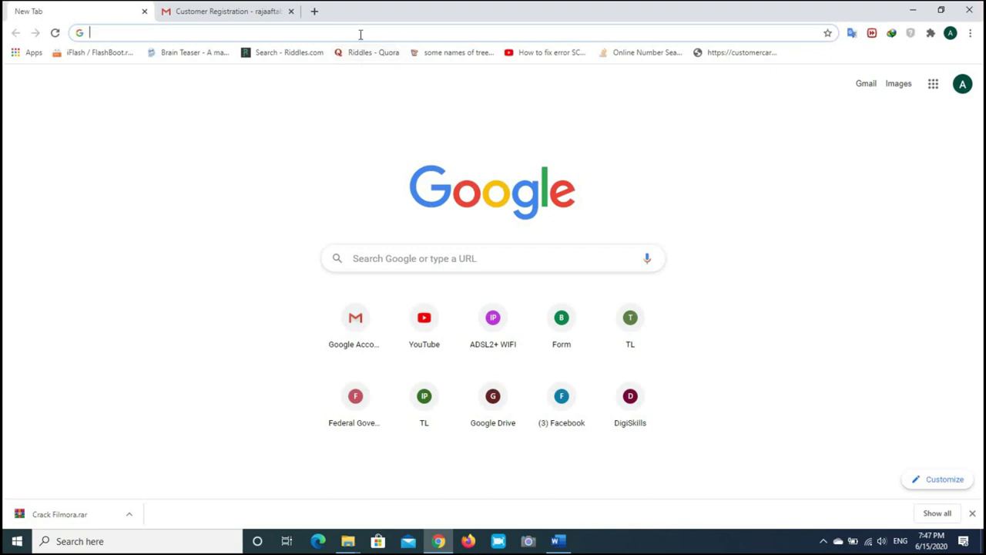
Search the web for Askari Bank, open its Internet Banking page and start a new registration.
type("askari")
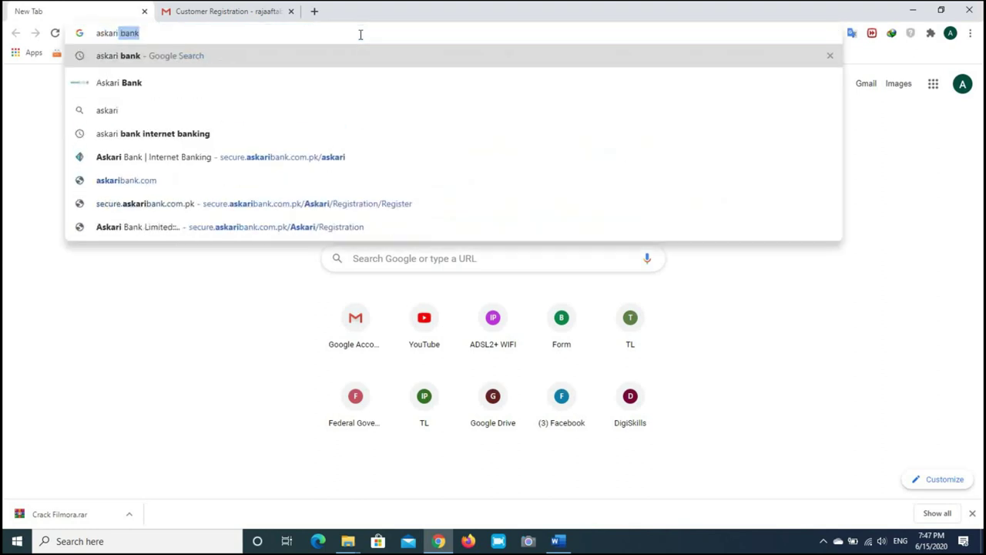
key("Return")
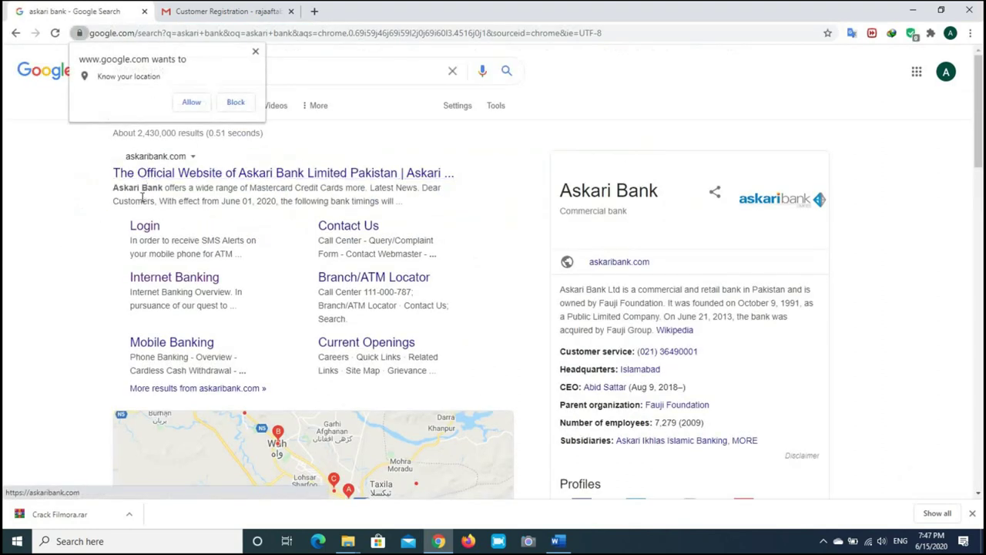
left_click(163, 283)
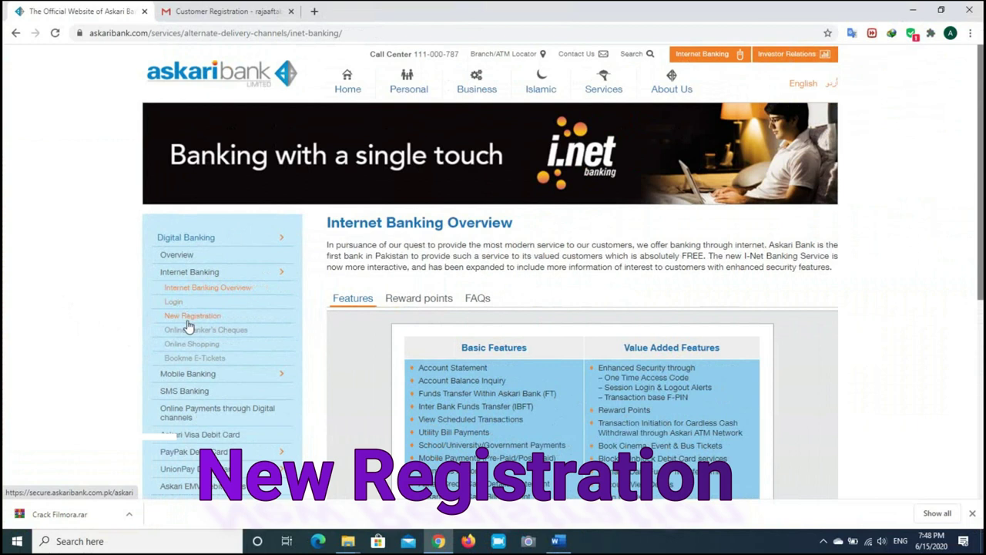
left_click(190, 321)
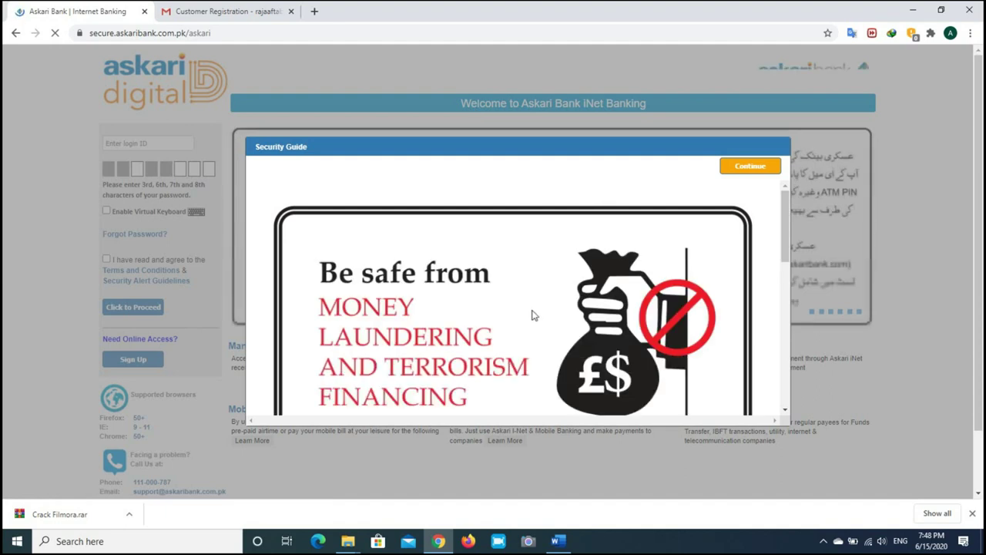
Read through the Security Guide notice and continue to the iNet Banking page.
scroll(531, 313, "down", 5)
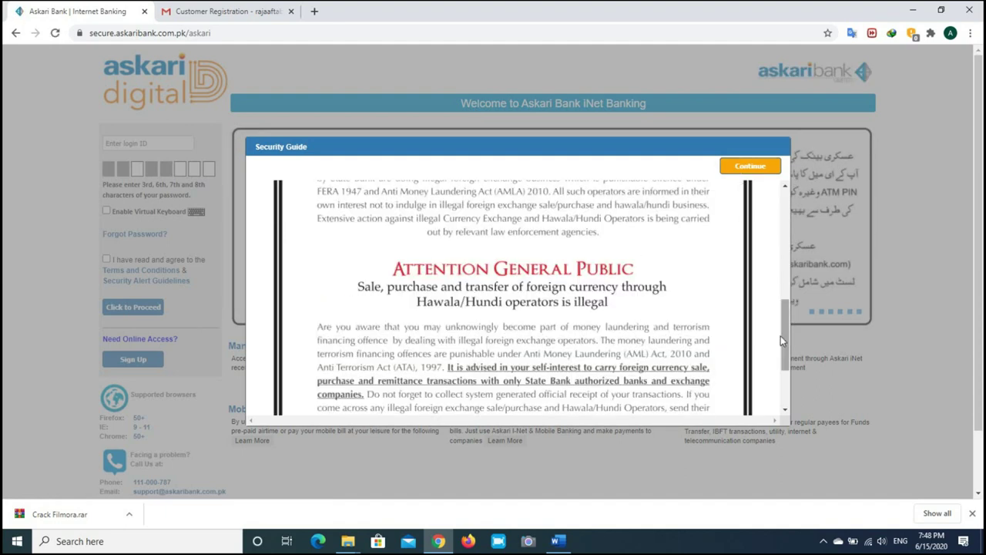
left_click_drag(784, 333, 770, 256)
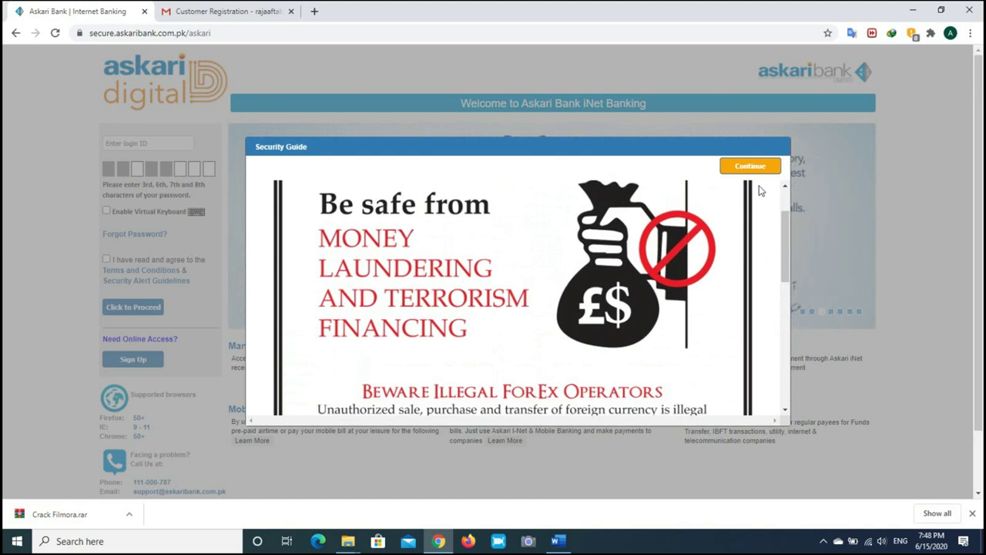
left_click(745, 165)
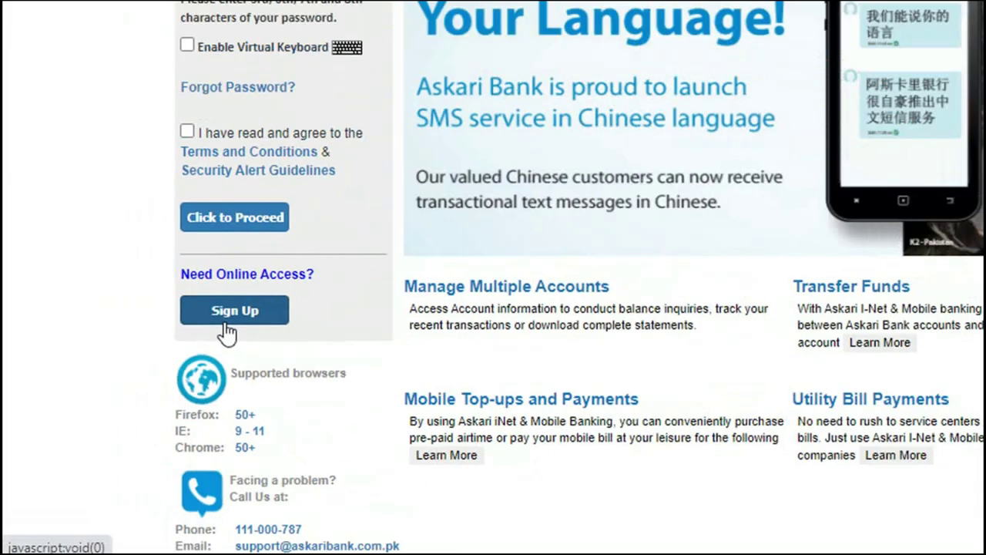
Start the online access sign-up and accept the Askari Internet Banking Terms and Conditions to reach the registration form.
left_click(318, 279)
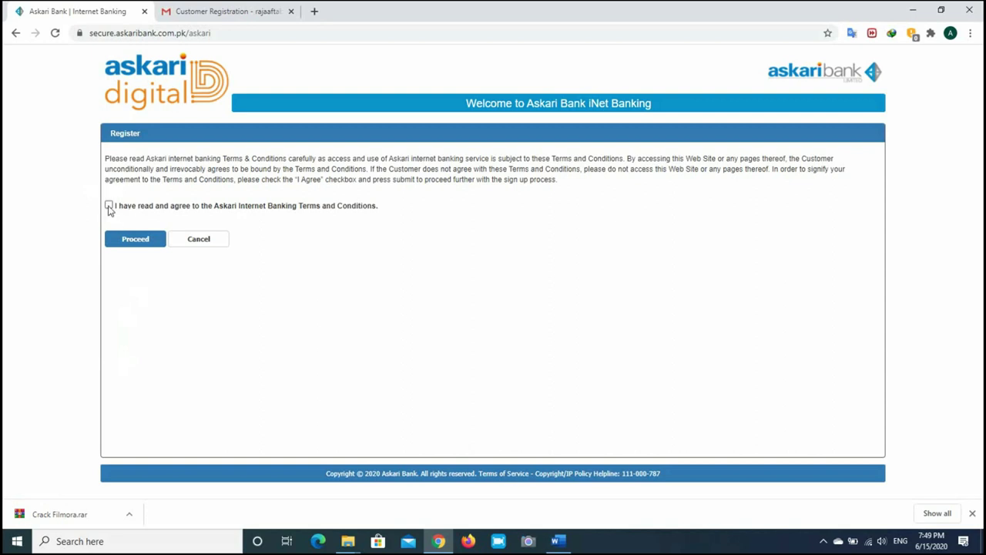
left_click(109, 206)
left_click(128, 240)
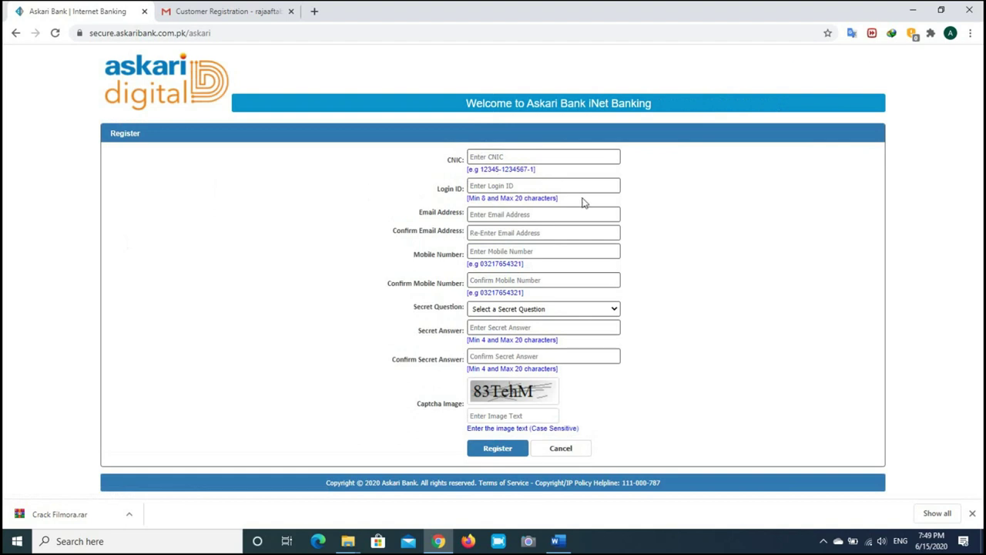
Go through the CNIC, login ID, email address and mobile number fields of the registration form, including their confirmation fields.
left_click(517, 156)
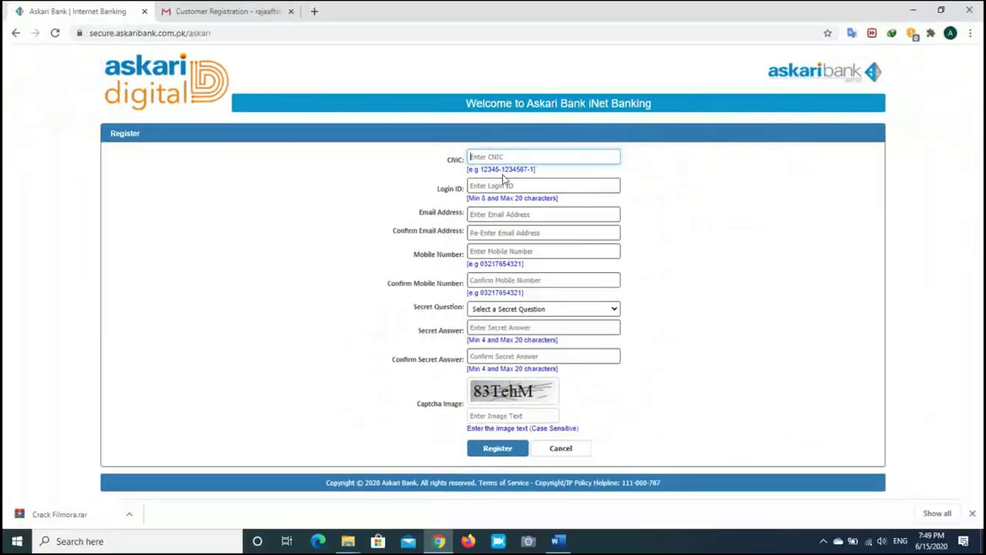
left_click(493, 186)
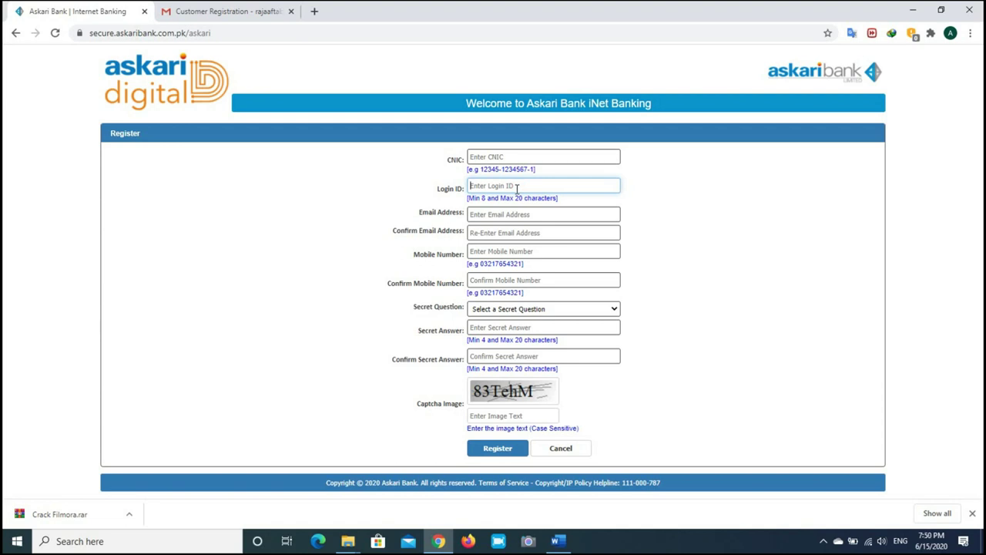
left_click(507, 215)
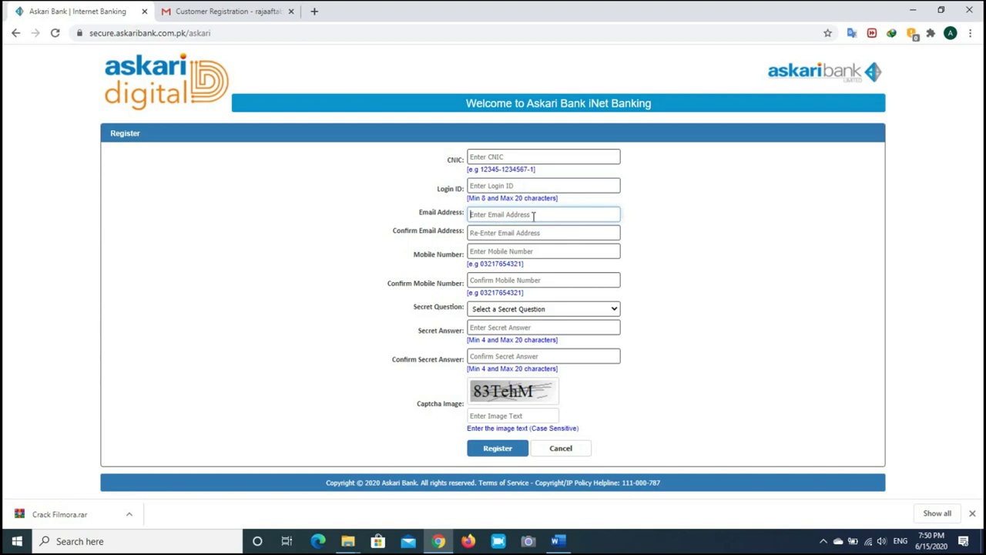
left_click(518, 230)
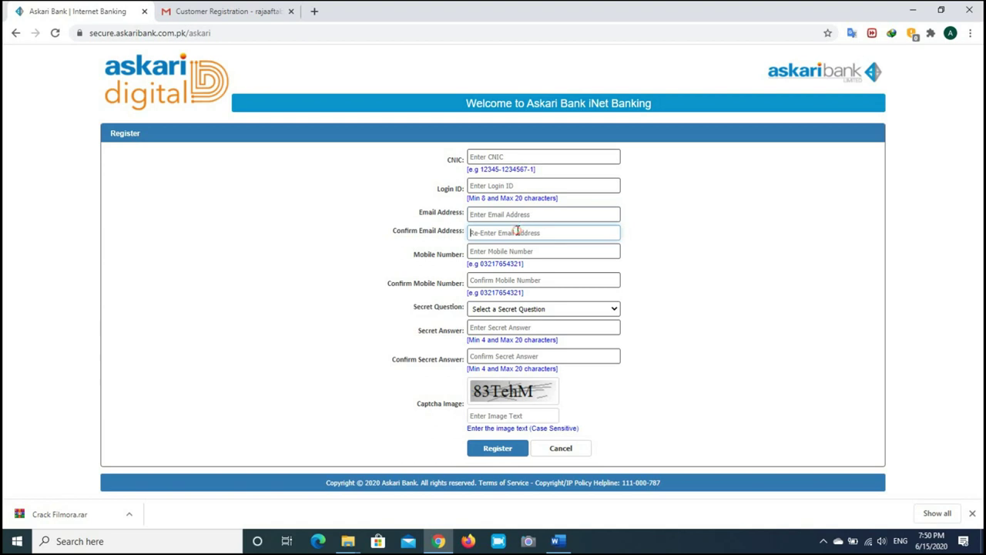
left_click(507, 253)
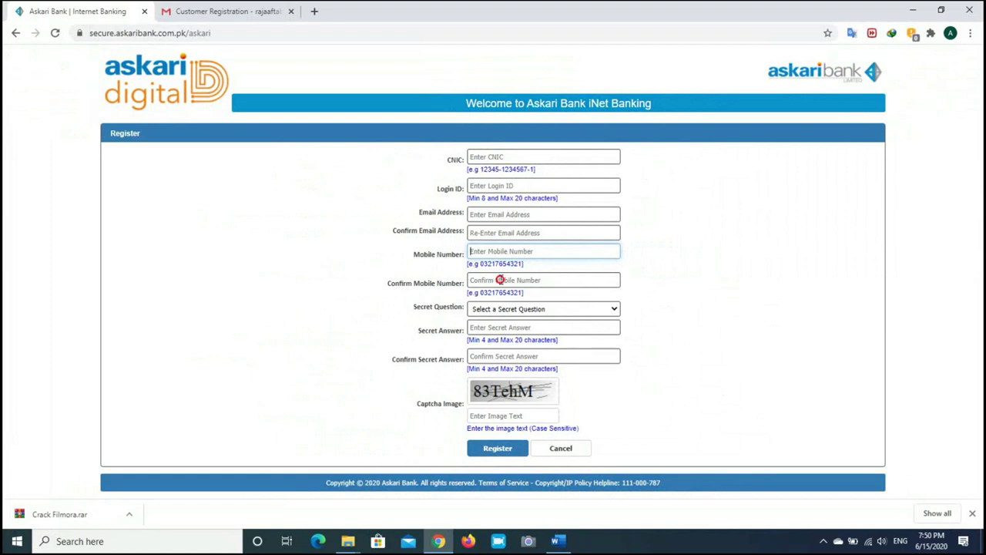
left_click(500, 280)
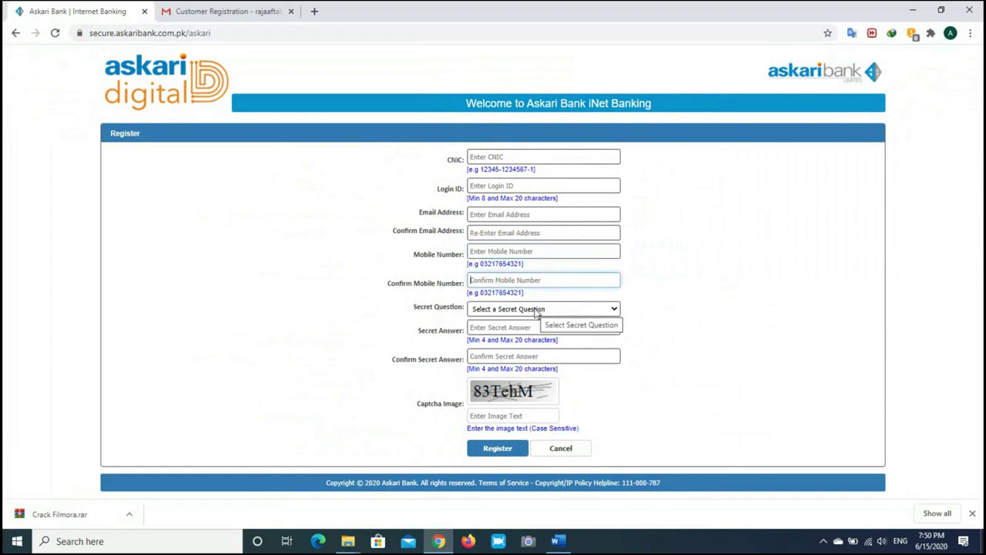
Choose the childhood best friend's name as the secret question and go through the secret answer and captcha fields.
left_click(589, 315)
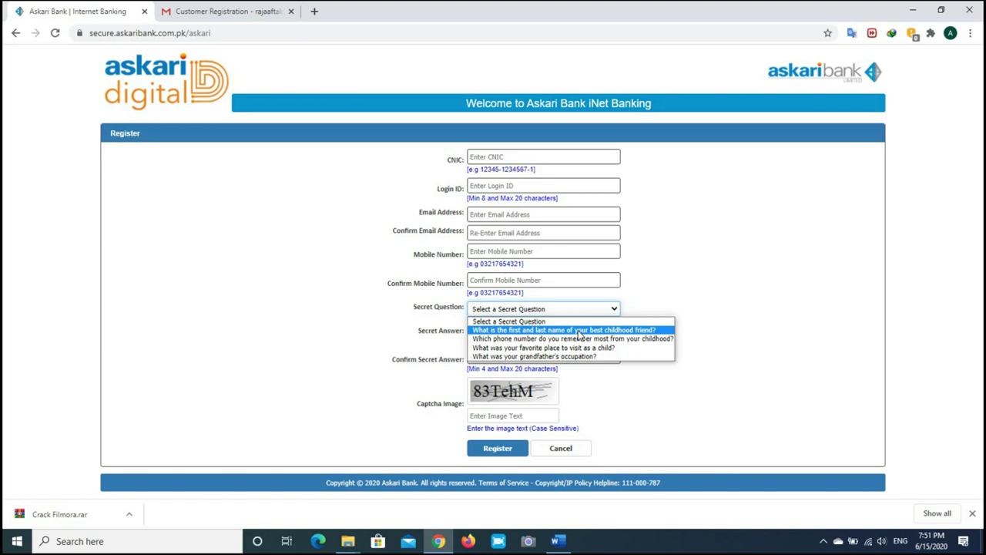
left_click(578, 330)
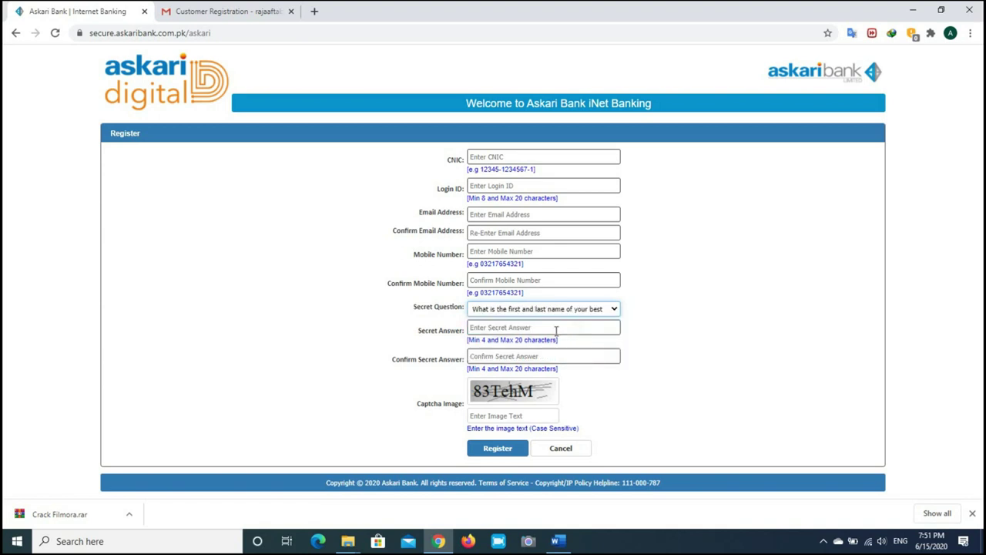
left_click(544, 329)
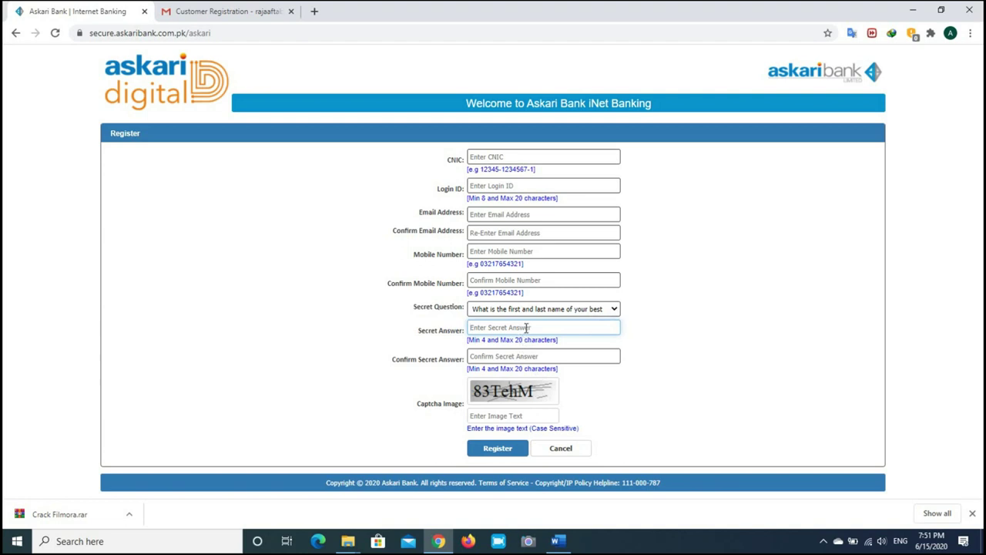
left_click(511, 356)
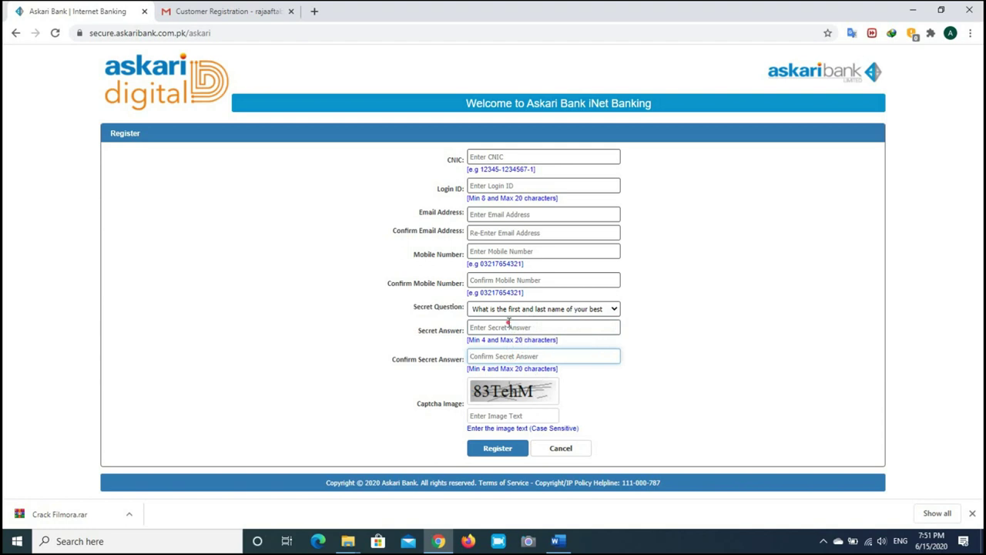
left_click(509, 324)
left_click(493, 356)
left_click(476, 415)
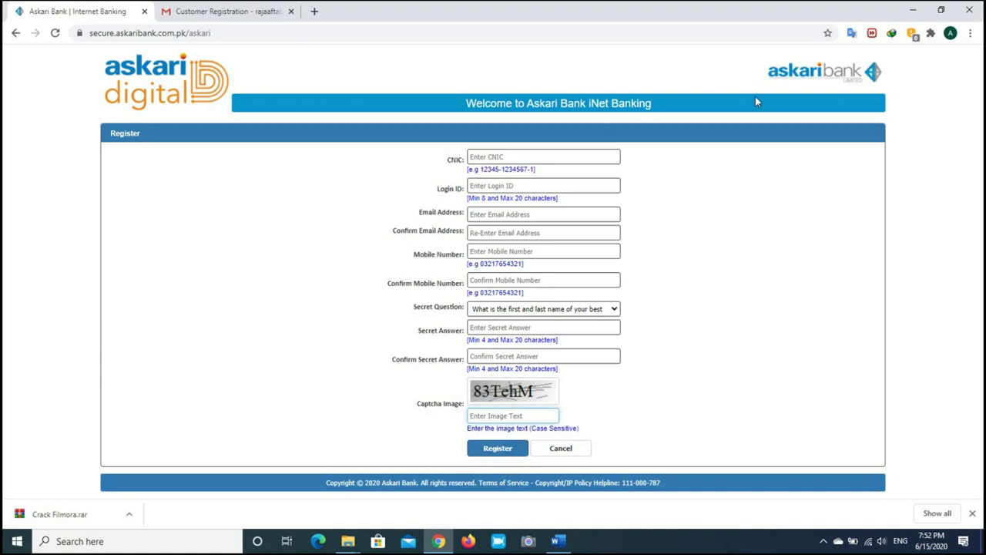
Switch to the Askari Bank ATM Card Activation document in Word and review its requirements and helpline instructions.
left_click(917, 6)
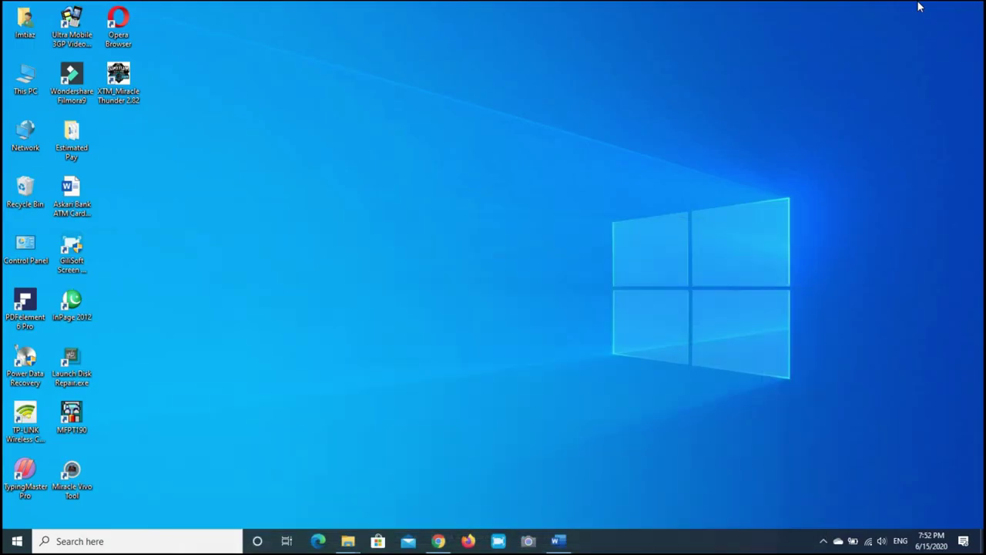
left_click(559, 540)
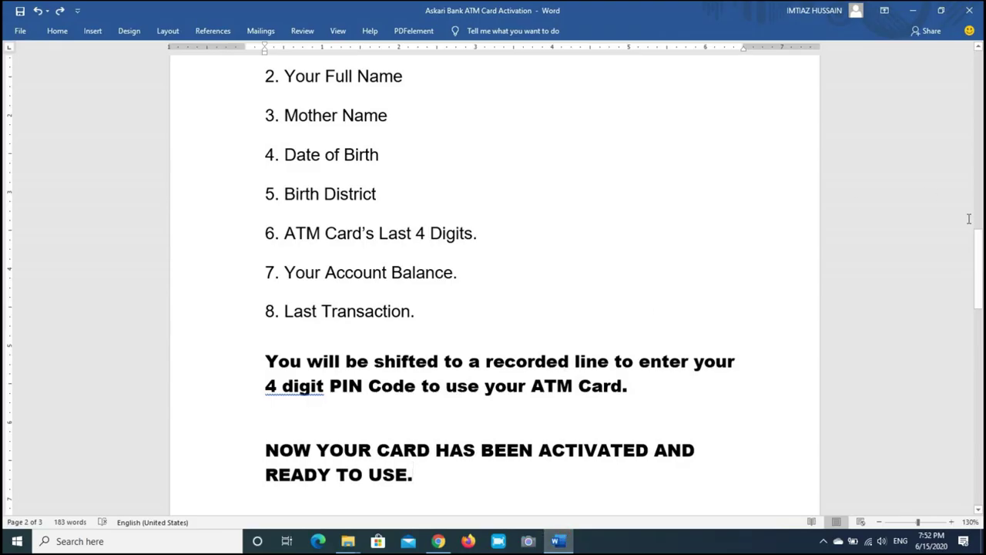
left_click_drag(981, 243, 977, 129)
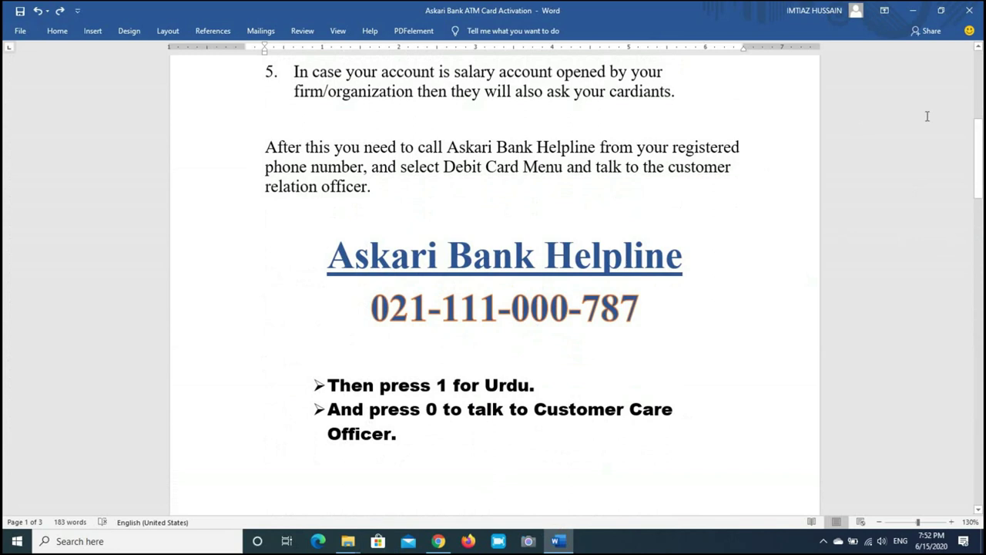
left_click_drag(977, 137, 979, 157)
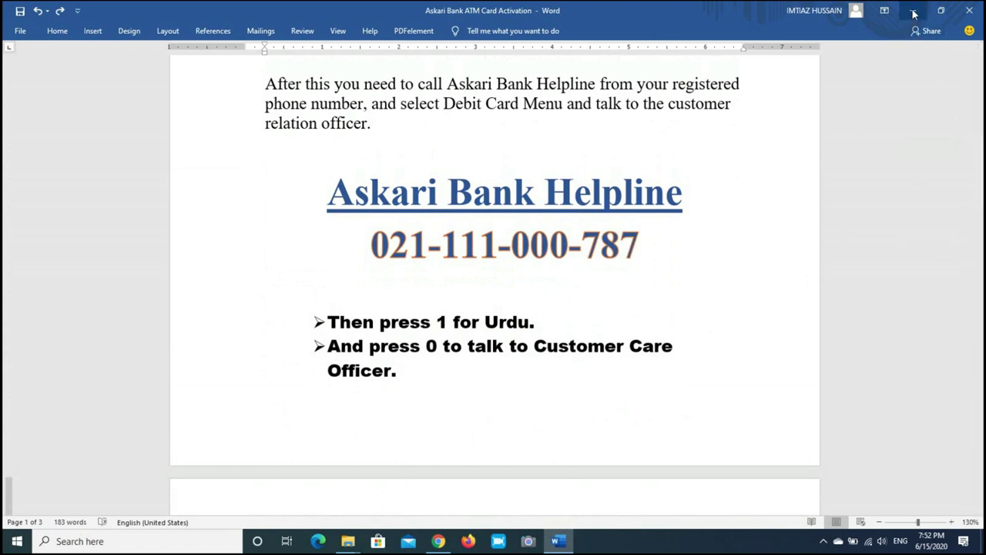
left_click_drag(978, 166, 980, 134)
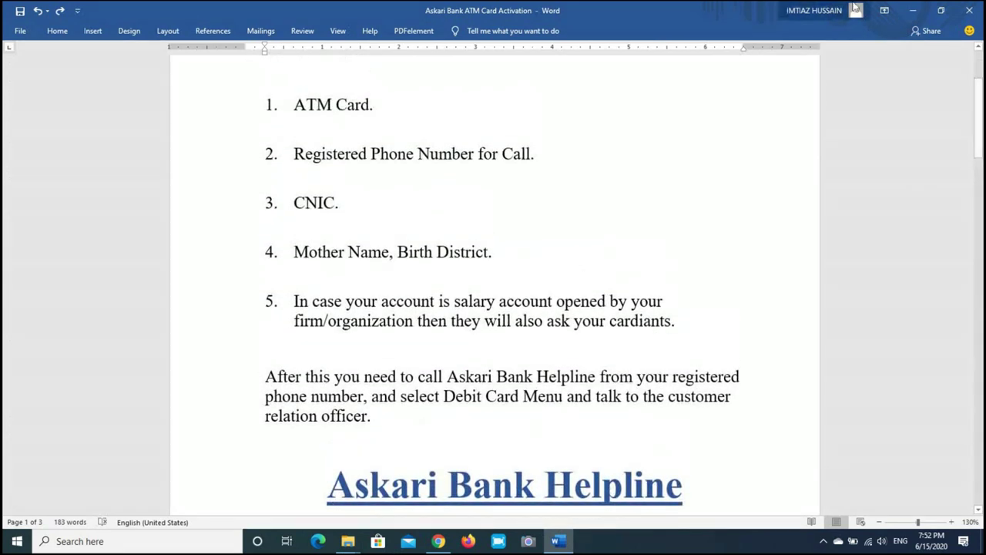
left_click(912, 12)
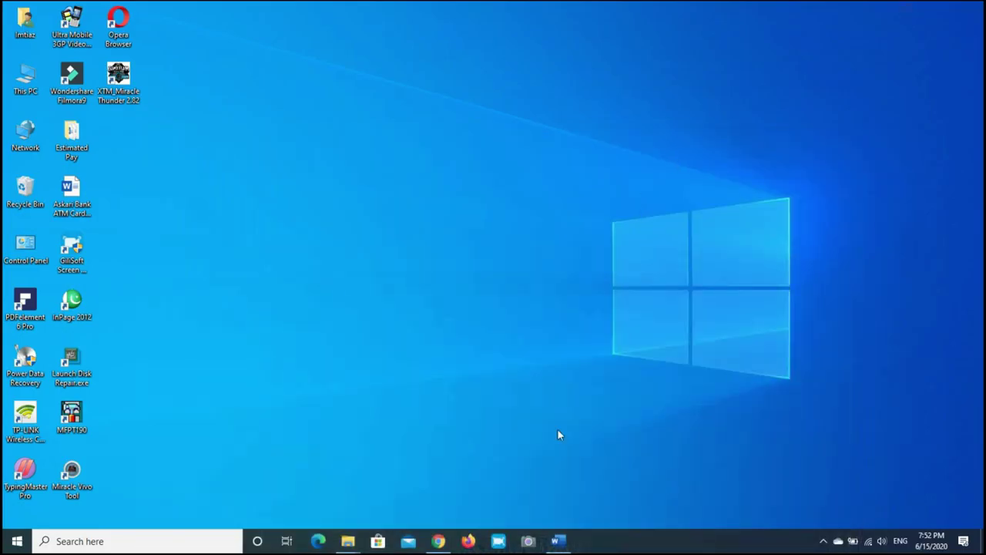
Switch back to the Askari Bank registration form in Chrome.
left_click(437, 542)
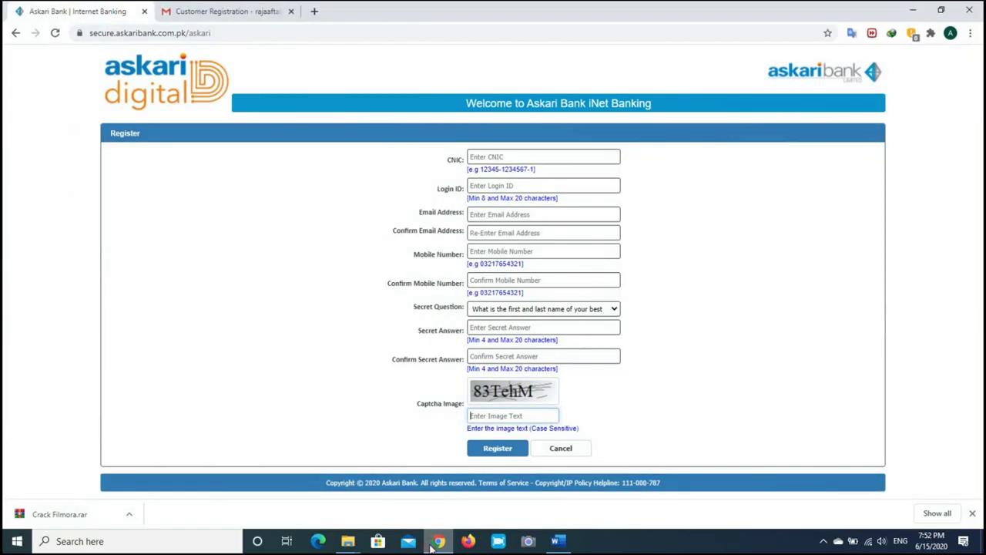
left_click(911, 7)
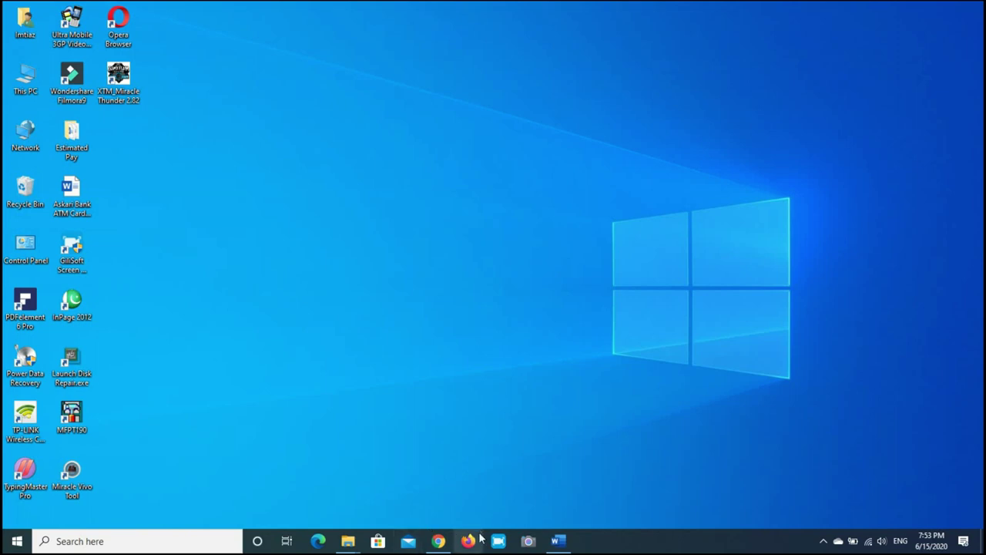
left_click(438, 541)
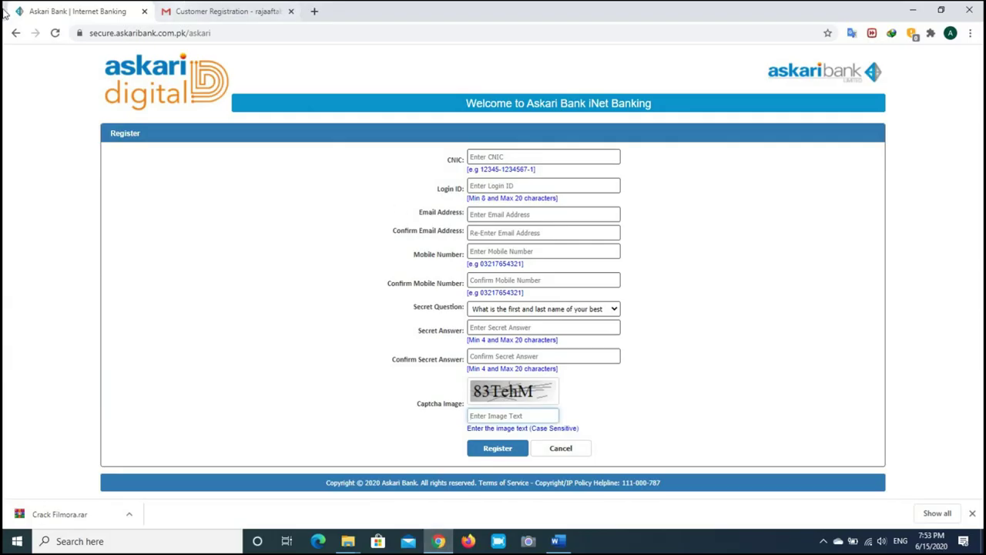
Leave the registration form and proceed from the bank's Login page to the iNet Banking sign-in form, dismissing both notices.
left_click(16, 33)
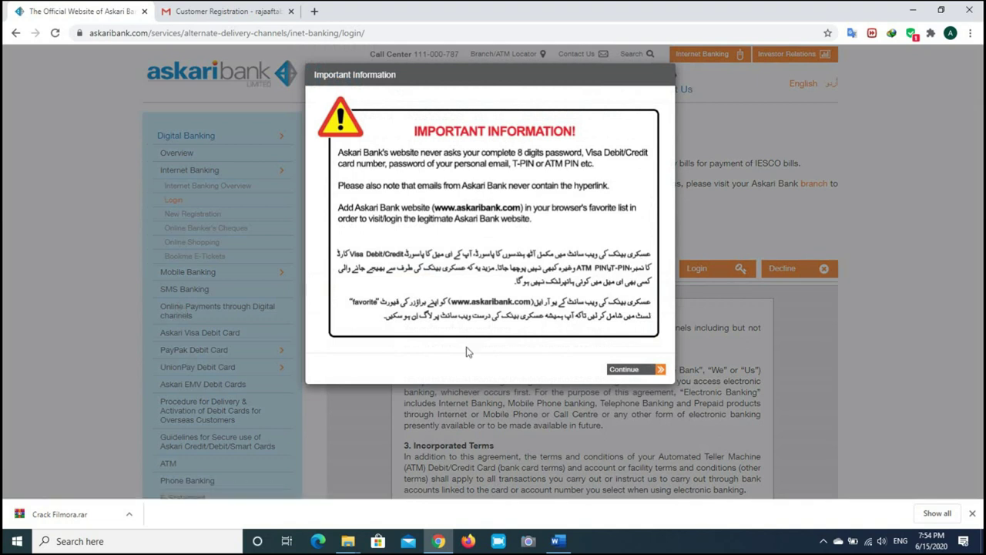
left_click(645, 369)
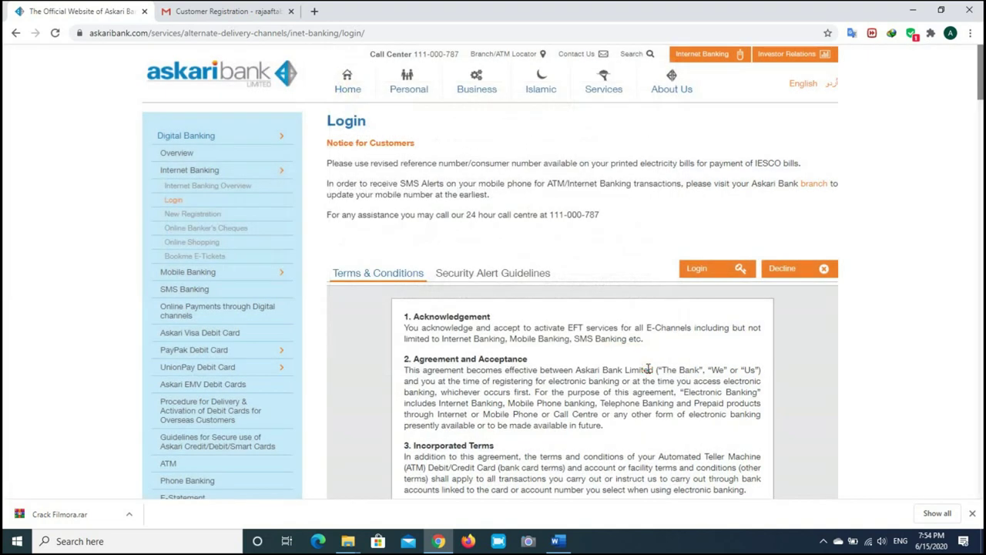
left_click(721, 268)
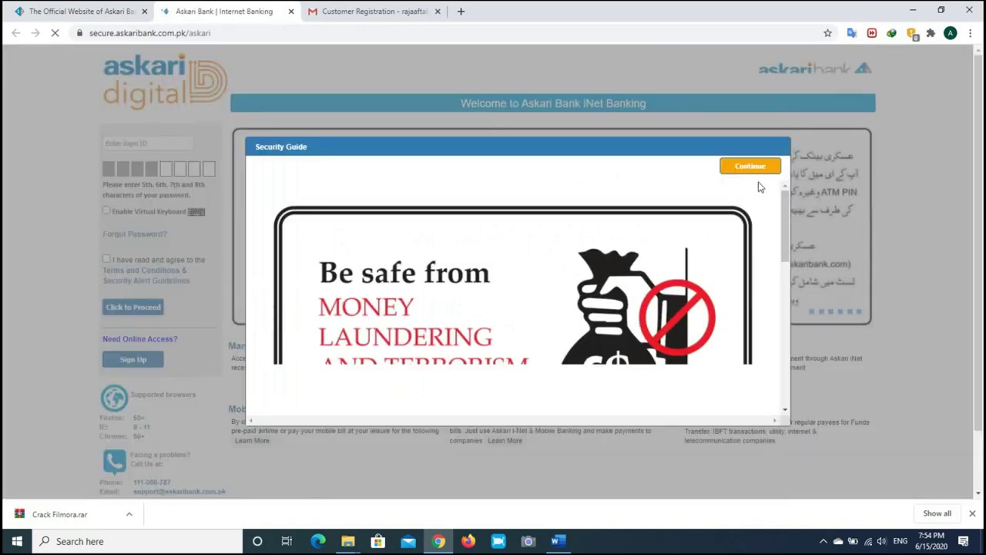
left_click(751, 166)
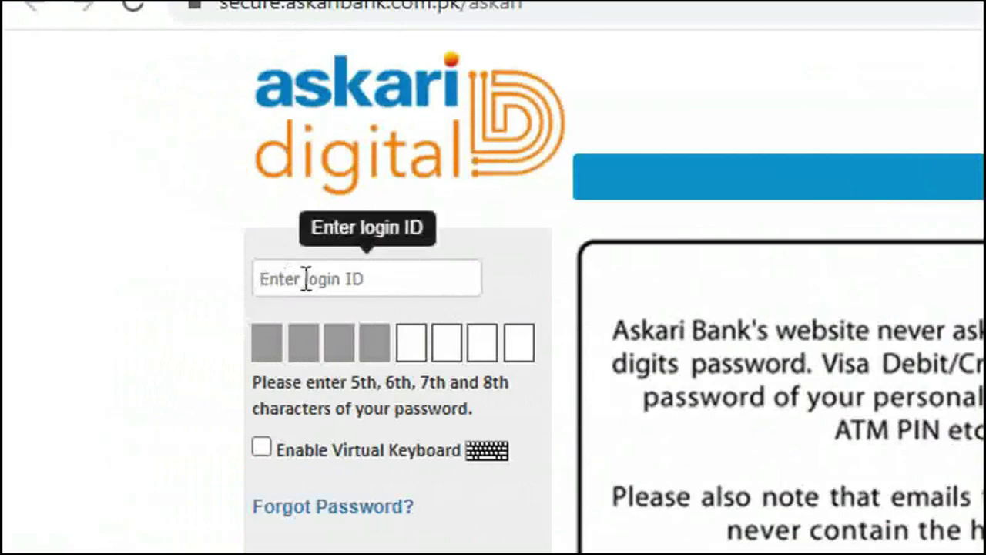
Activate the login ID field and agree to the Terms and Conditions and Security Alert Guidelines on the sign-in form.
left_click(307, 278)
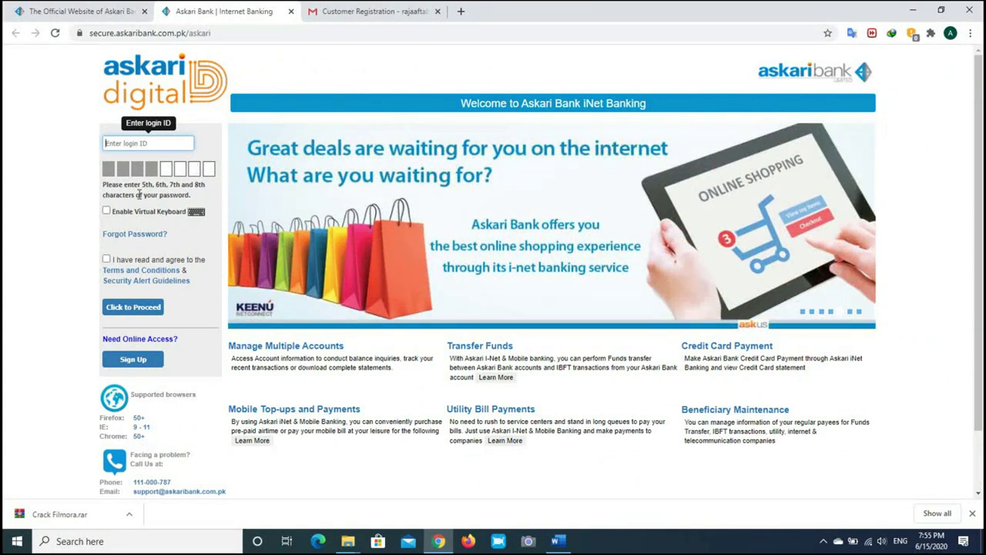
left_click(106, 260)
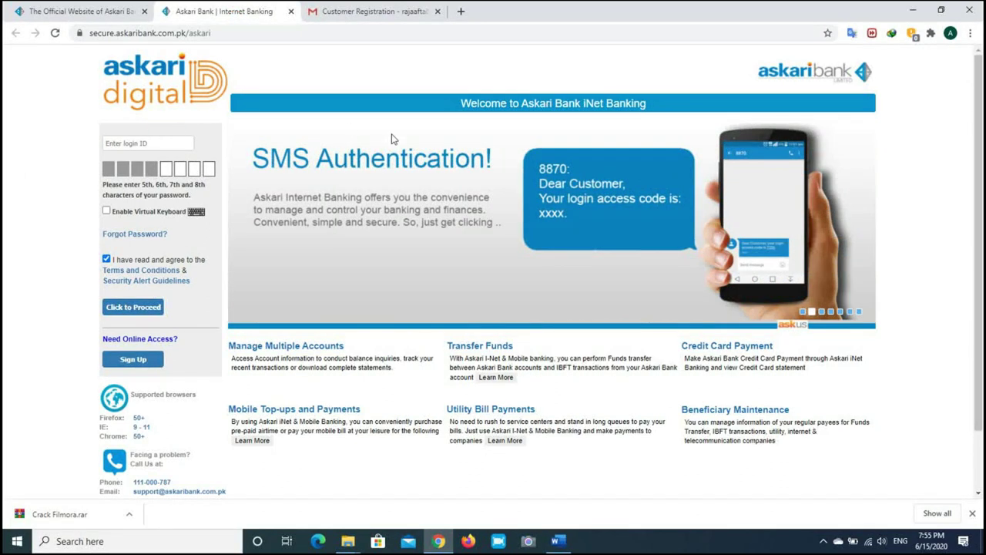
Minimize the browser and sign in to the Askari mobile banking app with the login ID and password, agreeing to the Terms and Security Alert Guidelines.
left_click(916, 10)
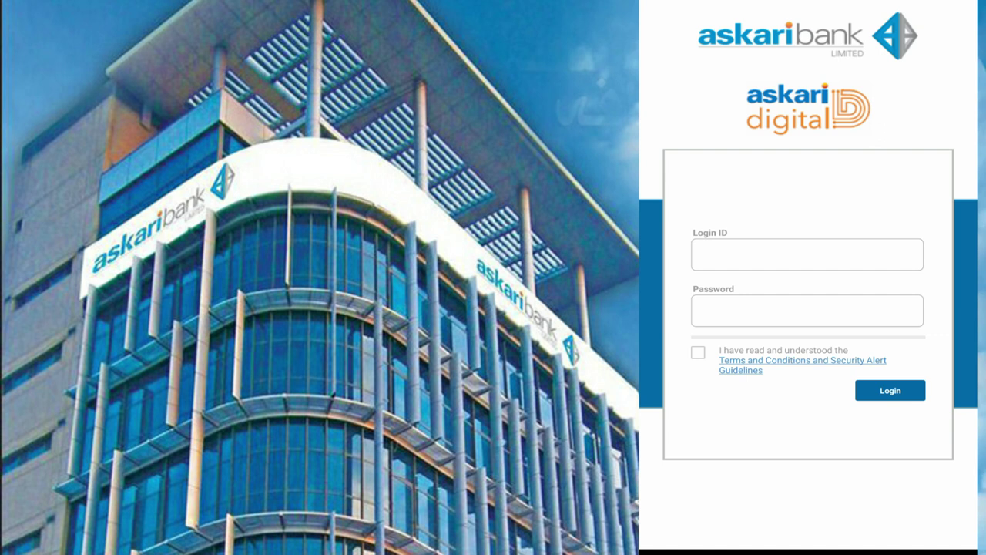
left_click(812, 256)
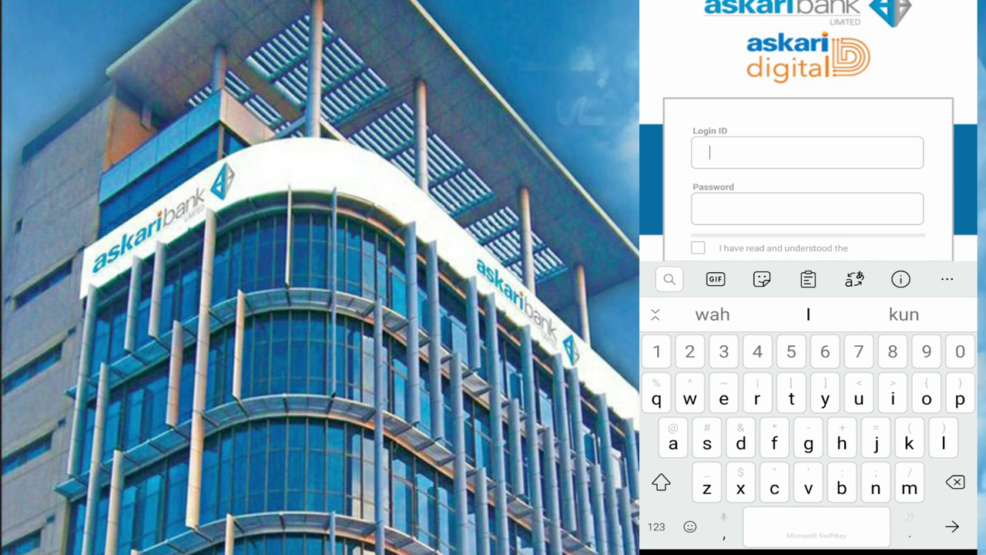
key("Escape")
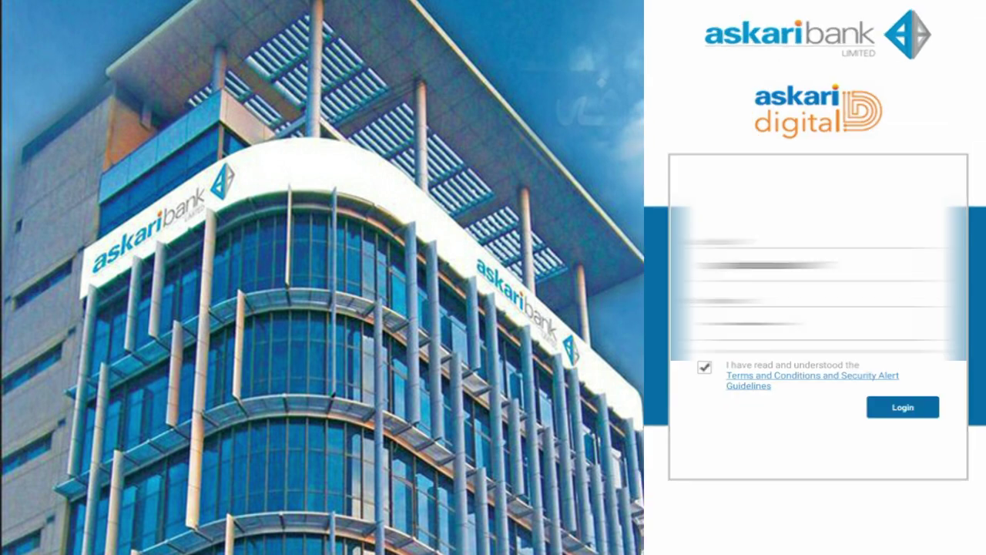
left_click(902, 407)
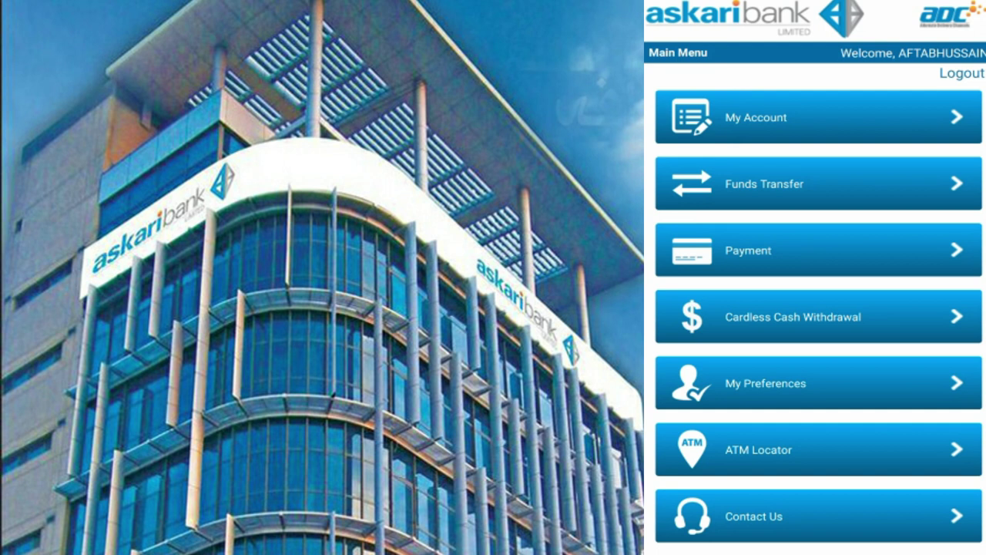
Look through the My Account options, return to the Main Menu and open Funds Transfer.
left_click(818, 117)
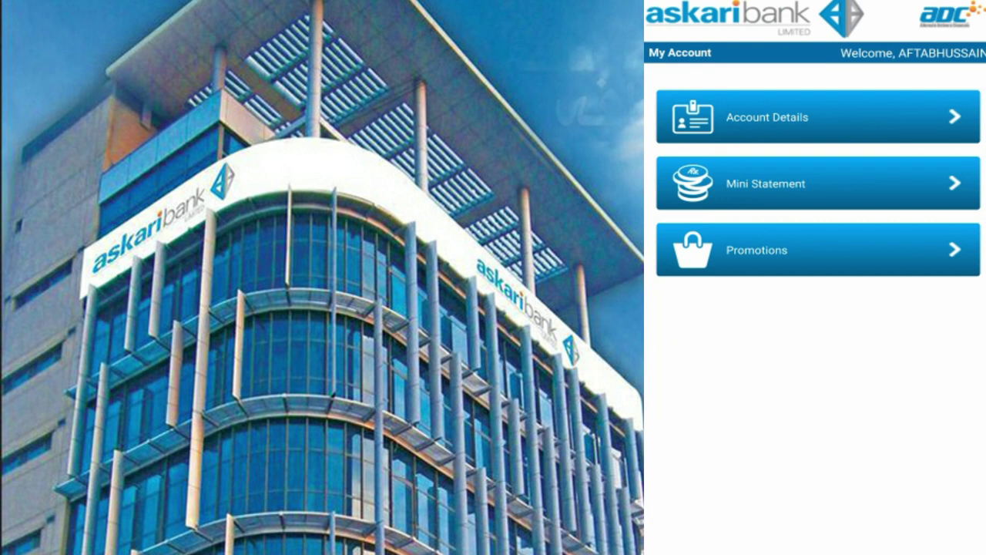
key("Escape")
left_click(876, 191)
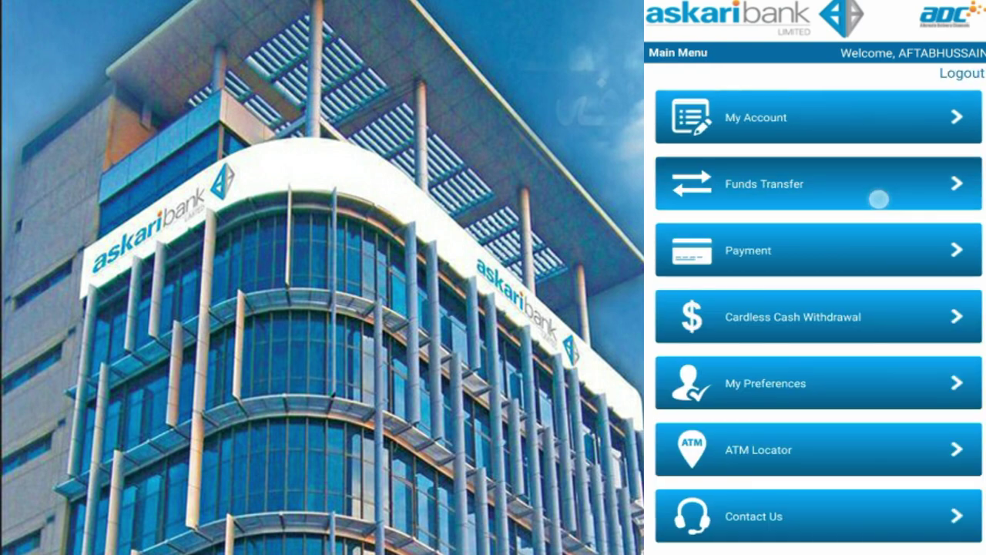